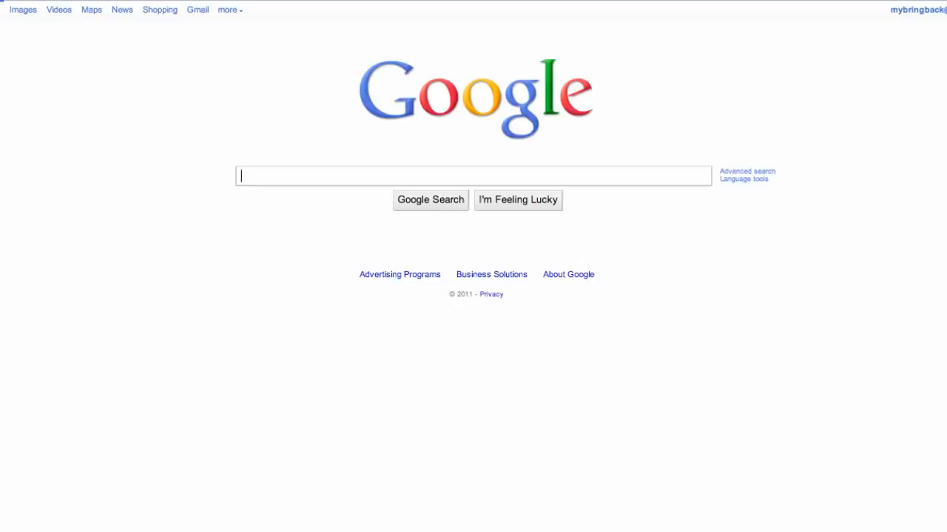
Run a Google search for 'android sdk'
{"action": "type", "text": "a"}
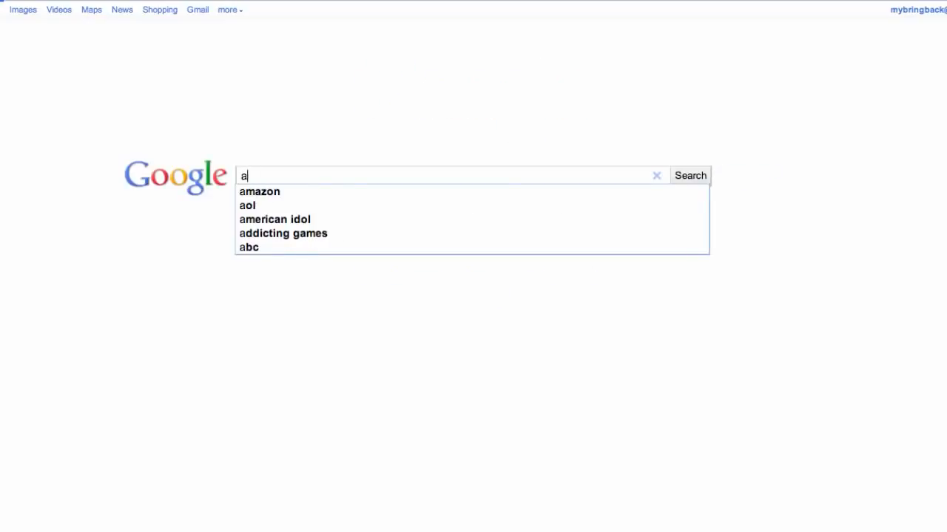
{"action": "type", "text": "ndro"}
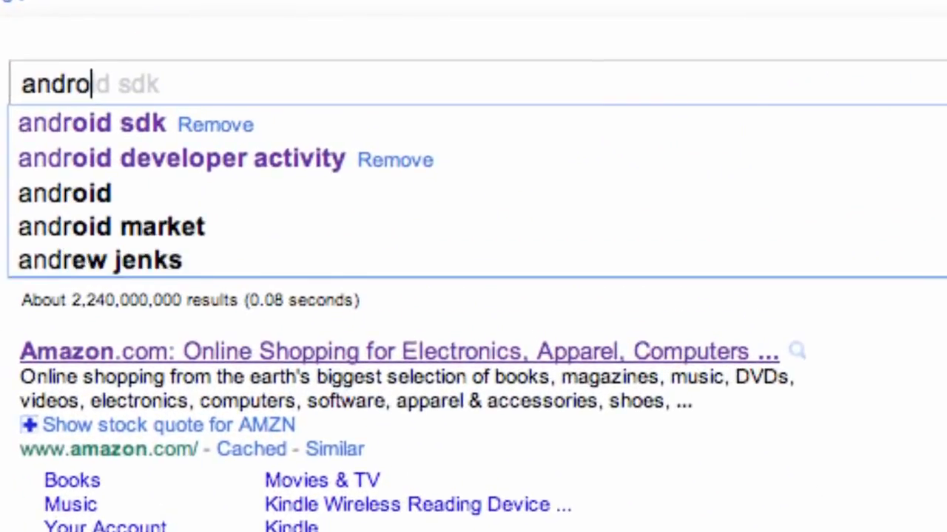
{"action": "type", "text": "id sdk"}
{"action": "key", "text": "Return"}
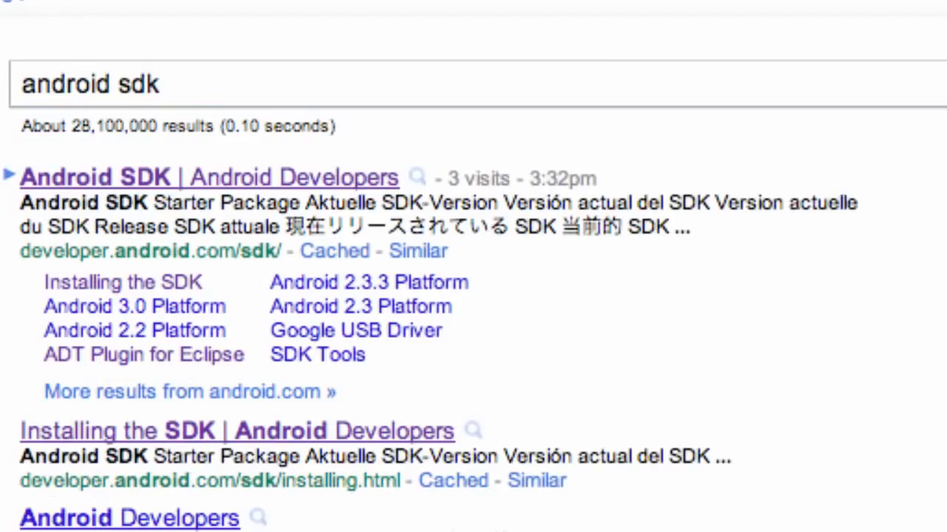
Go to the Android SDK | Android Developers page listing the Windows, Mac OS X and Linux downloads
{"action": "left_click", "coordinate": [164, 183]}
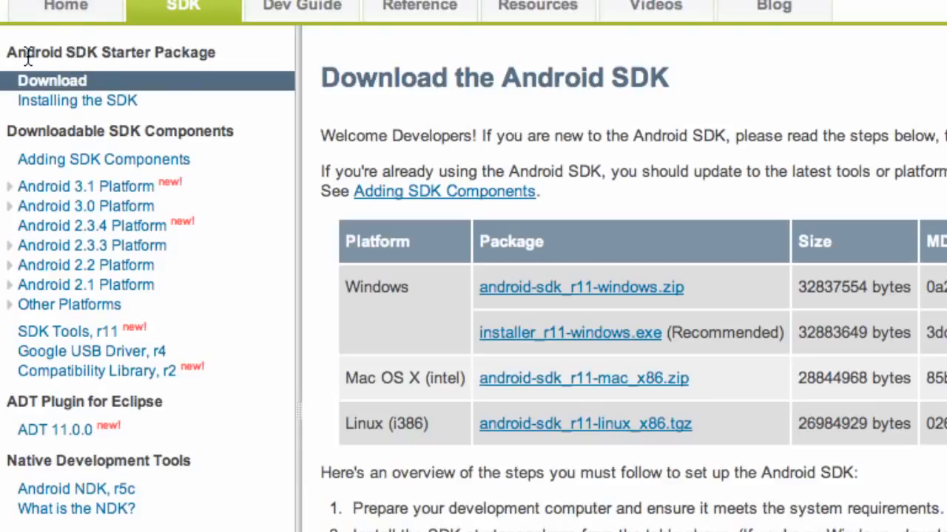
{"action": "left_click_drag", "start_coordinate": [28, 56], "coordinate": [97, 56]}
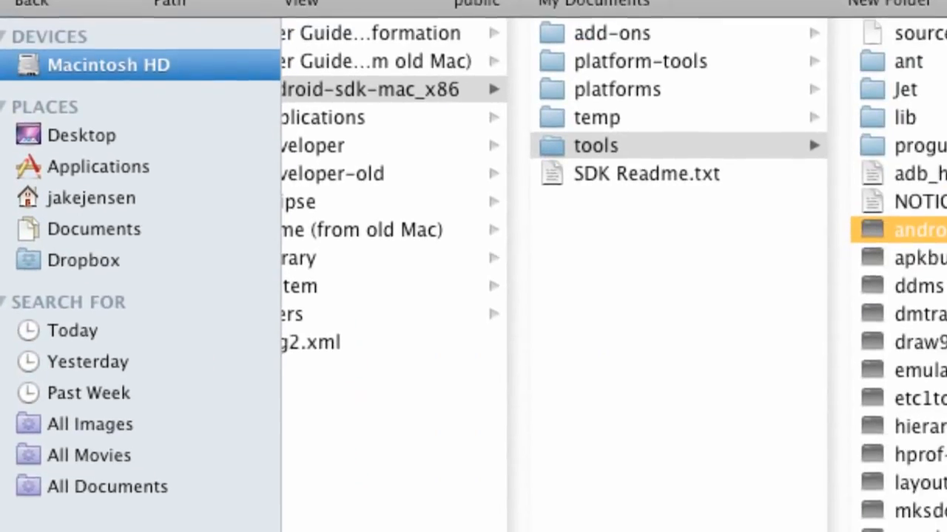
Extract the Android SDK zip in Downloads and move android-sdk-mac_x86 onto Macintosh HD
{"action": "left_click", "coordinate": [104, 215]}
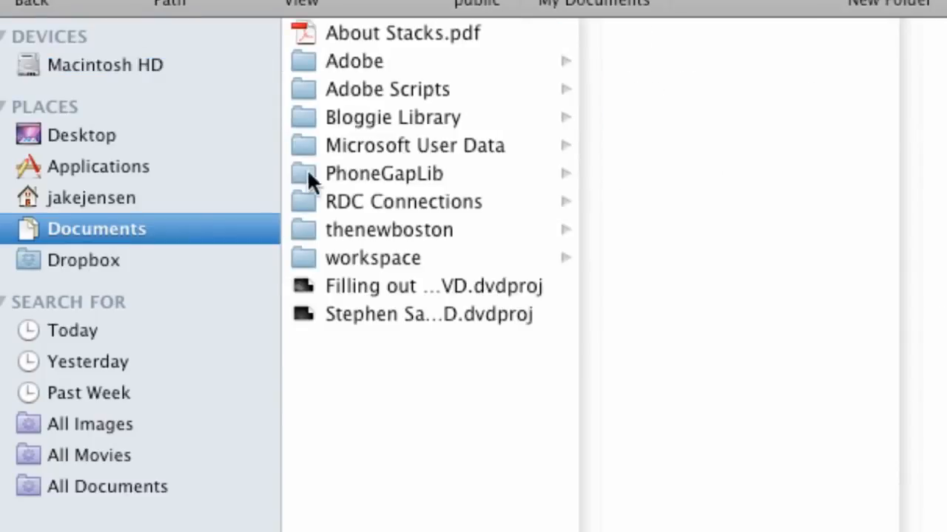
{"action": "left_click", "coordinate": [112, 63]}
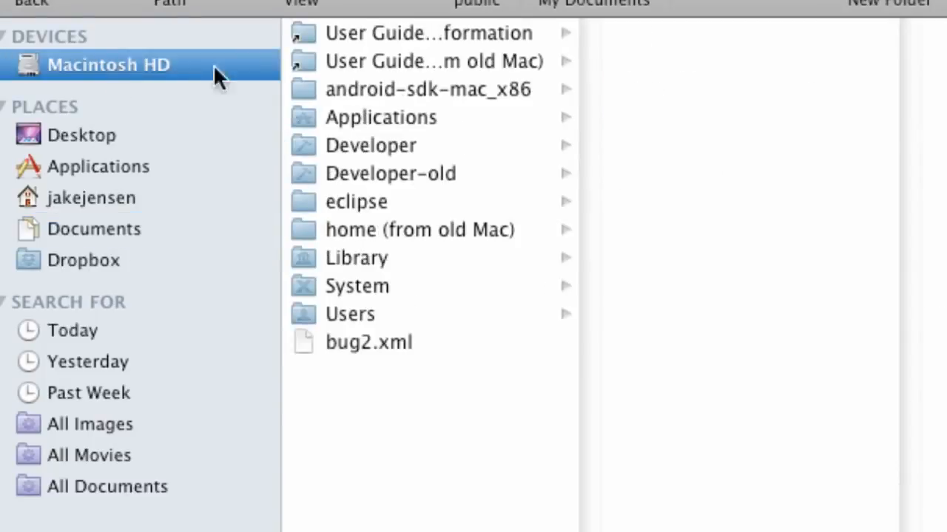
{"action": "left_click", "coordinate": [91, 198]}
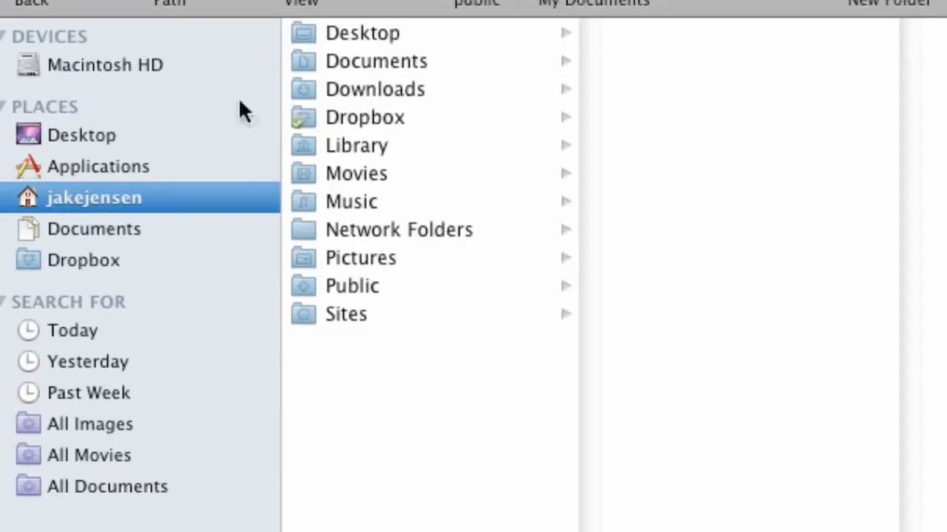
{"action": "left_click", "coordinate": [399, 90]}
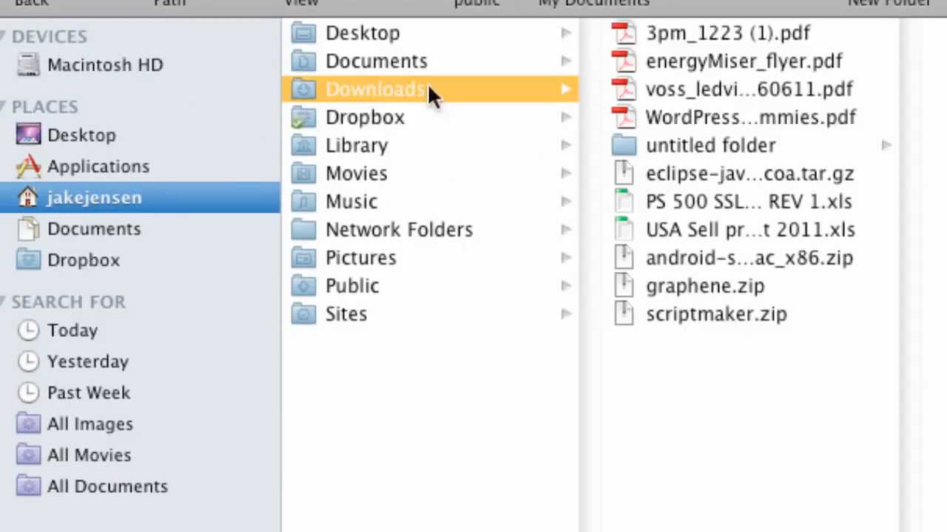
{"action": "left_click", "coordinate": [688, 259]}
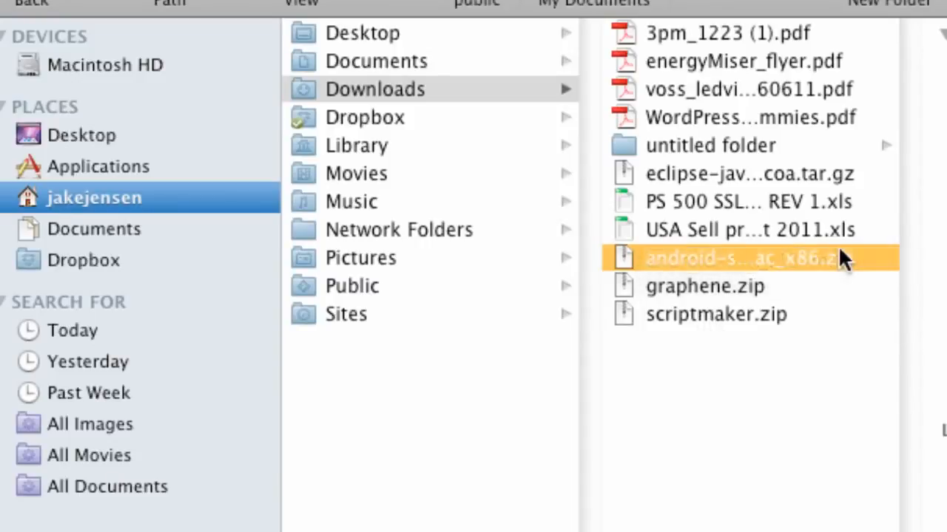
{"action": "double_click", "coordinate": [685, 253]}
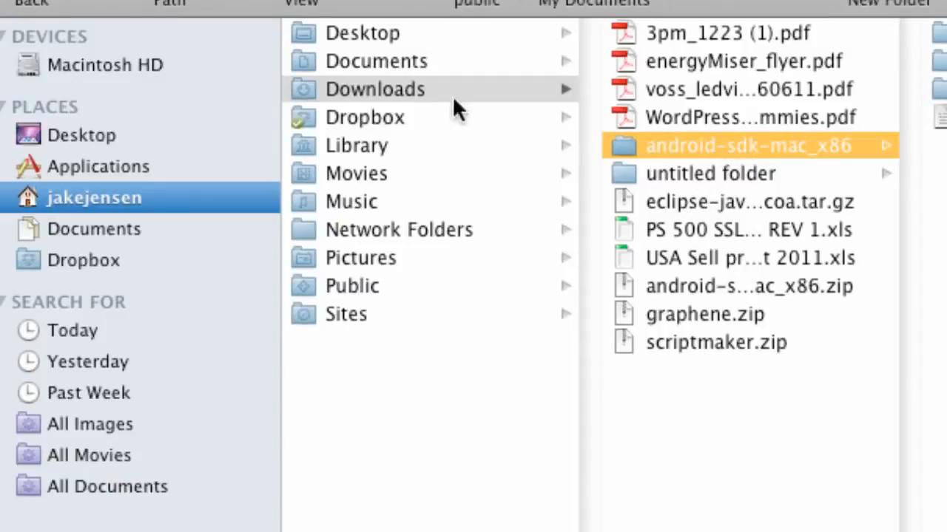
{"action": "mouse_move", "coordinate": [671, 146]}
{"action": "left_mouse_down"}
{"action": "mouse_move", "coordinate": [421, 88]}
{"action": "mouse_move", "coordinate": [200, 62]}
{"action": "mouse_move", "coordinate": [389, 109]}
{"action": "mouse_move", "coordinate": [680, 144]}
{"action": "left_mouse_up"}
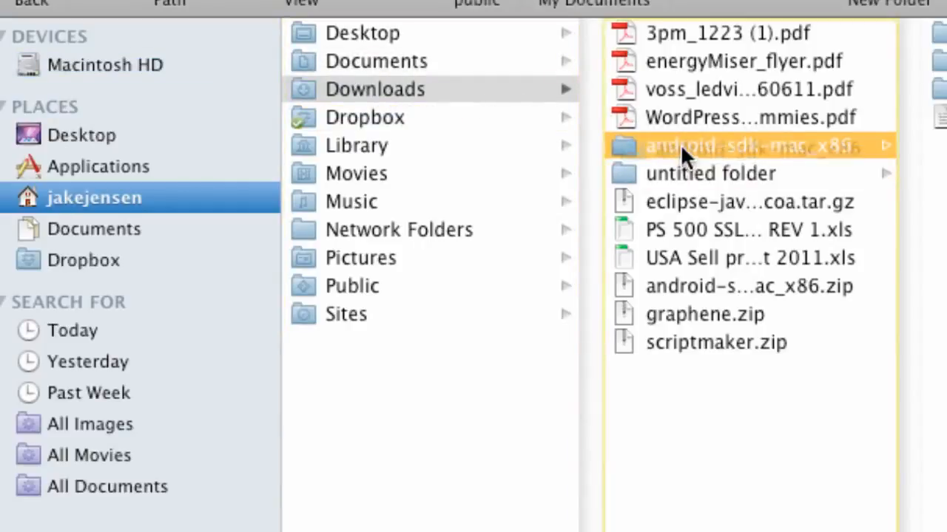
{"action": "left_click", "coordinate": [135, 67]}
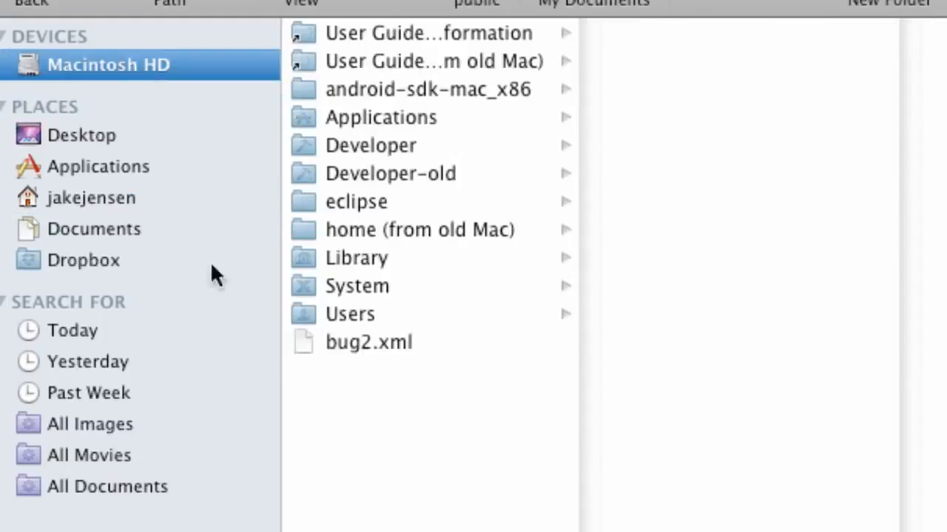
Run the android tool from android-sdk-mac_x86/tools on Macintosh HD
{"action": "left_click", "coordinate": [377, 86]}
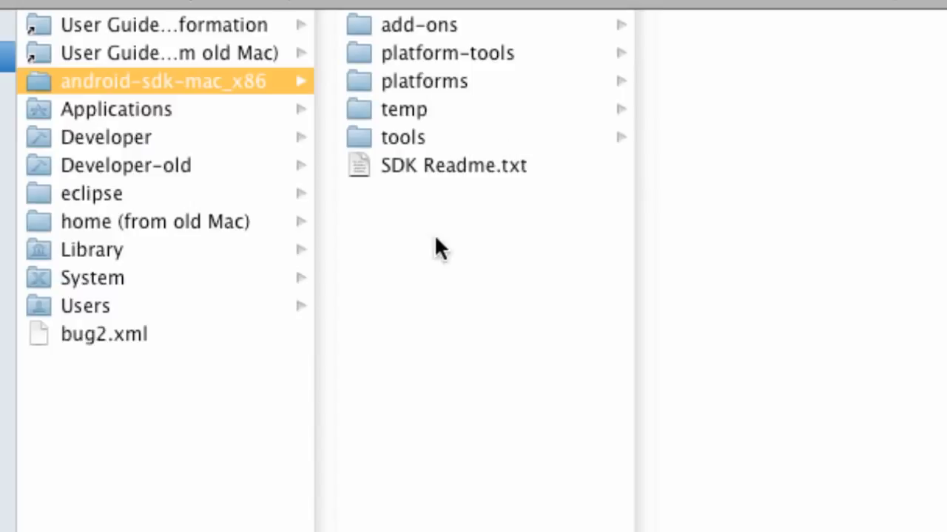
{"action": "left_click", "coordinate": [406, 137]}
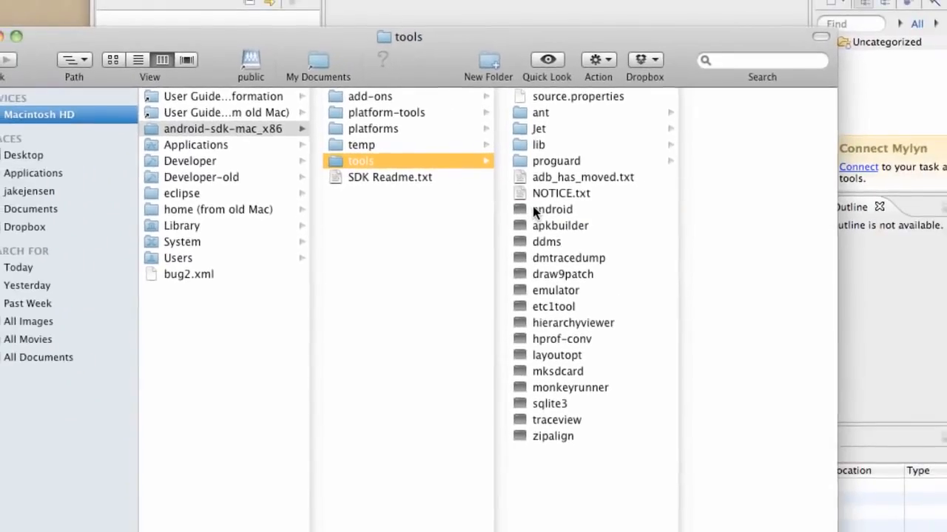
{"action": "left_click", "coordinate": [736, 221]}
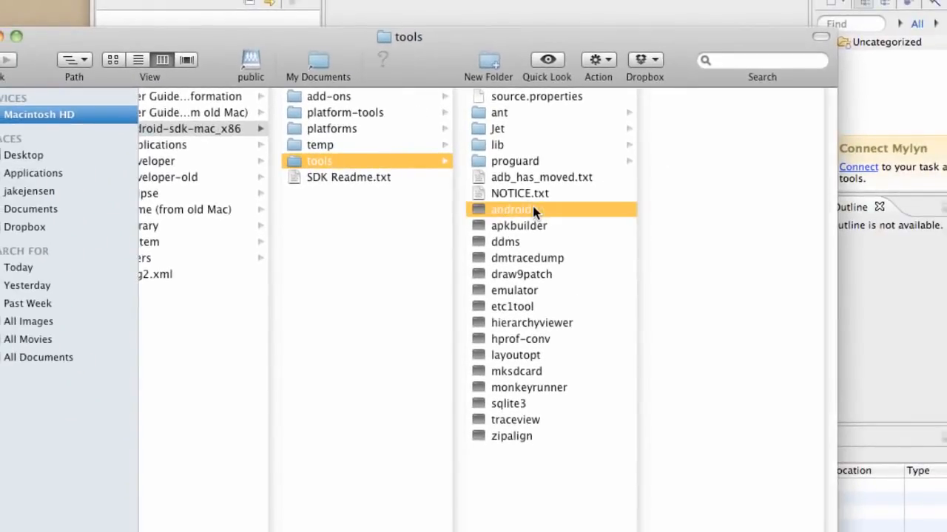
{"action": "double_click", "coordinate": [527, 209]}
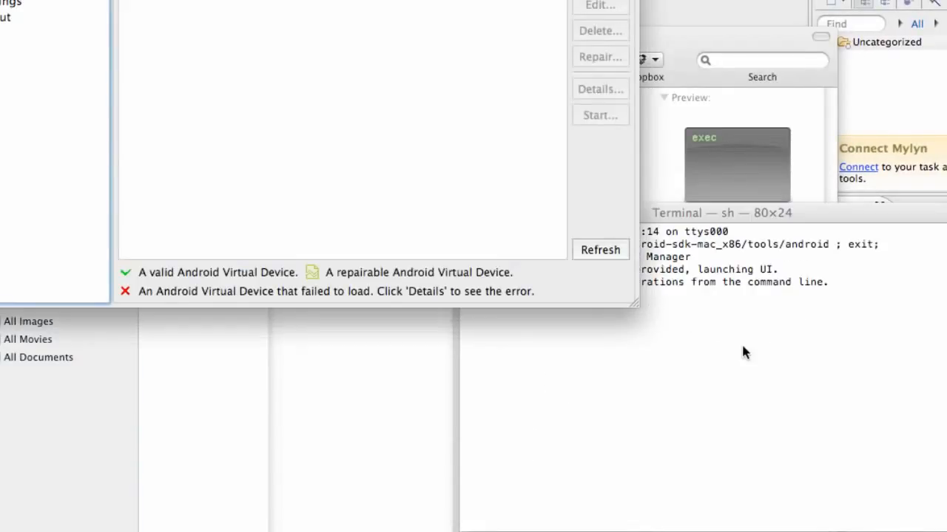
Close the Terminal window the android tool brought up, confirming the close
{"action": "left_click", "coordinate": [741, 344]}
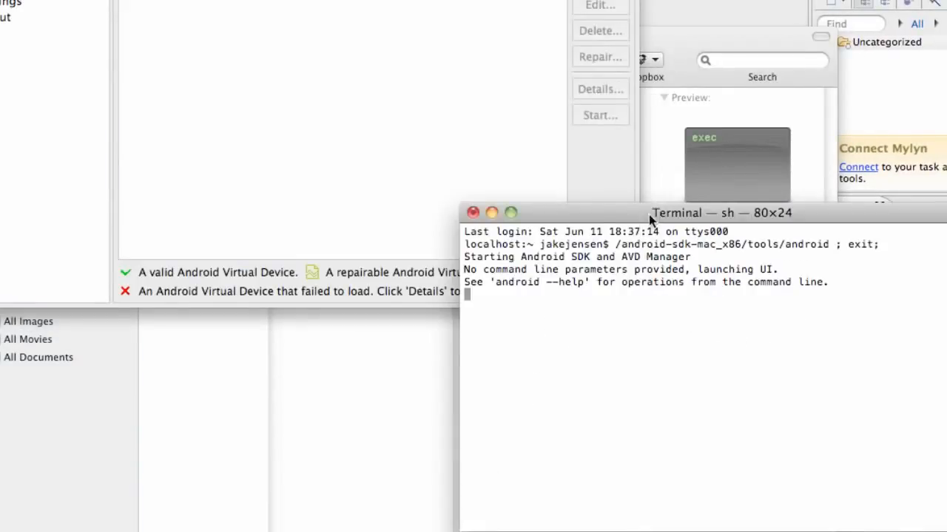
{"action": "left_click", "coordinate": [474, 212]}
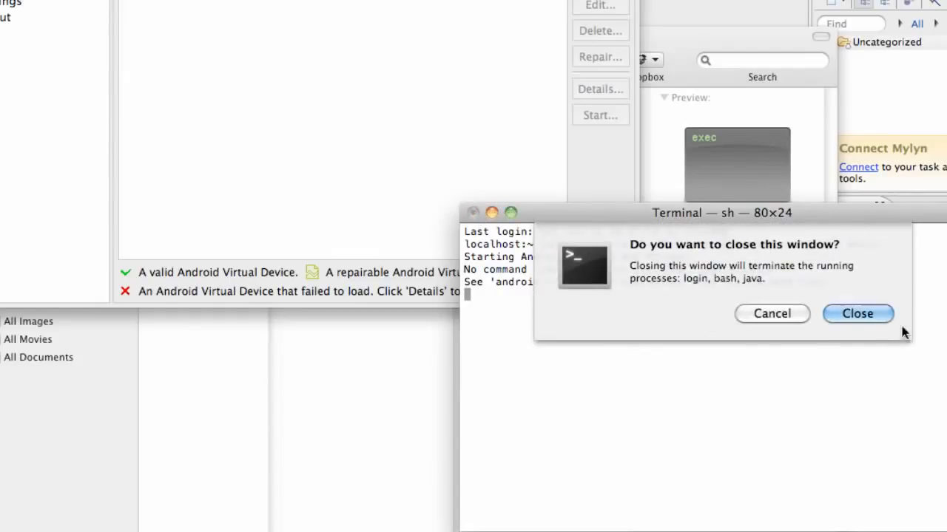
{"action": "left_click", "coordinate": [871, 316]}
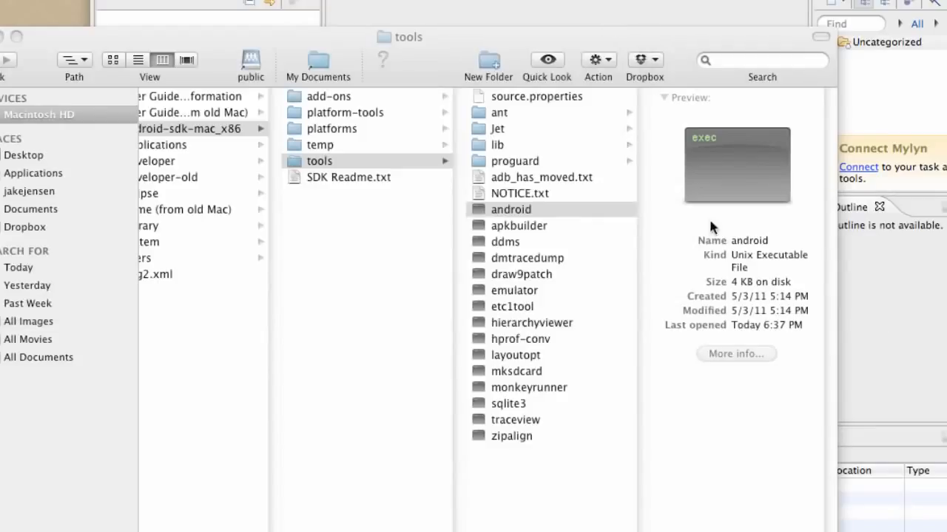
Relaunch the android tool and expand Android Repository under Available packages
{"action": "double_click", "coordinate": [492, 209]}
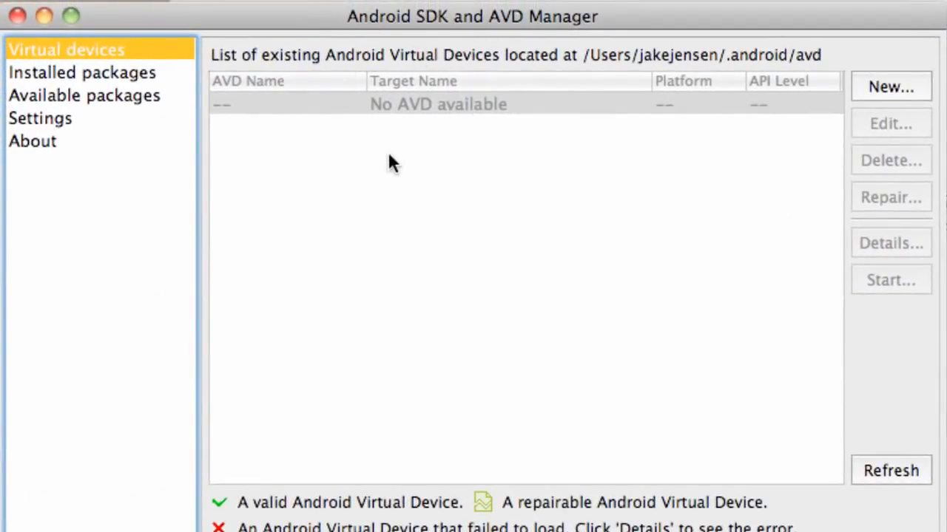
{"action": "left_click", "coordinate": [70, 96]}
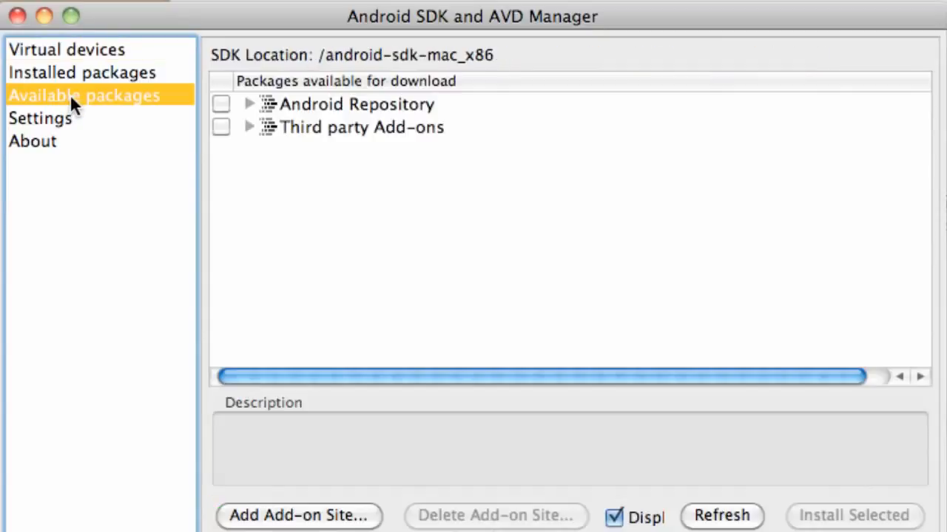
{"action": "left_click", "coordinate": [248, 105]}
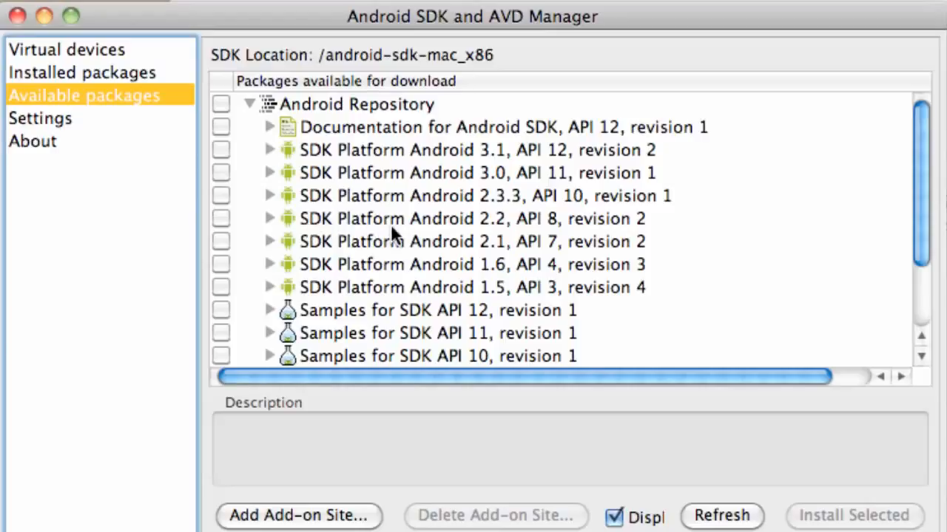
Tick SDK Platform Android 2.2, API 8, revision 2 for download
{"action": "left_click", "coordinate": [215, 219]}
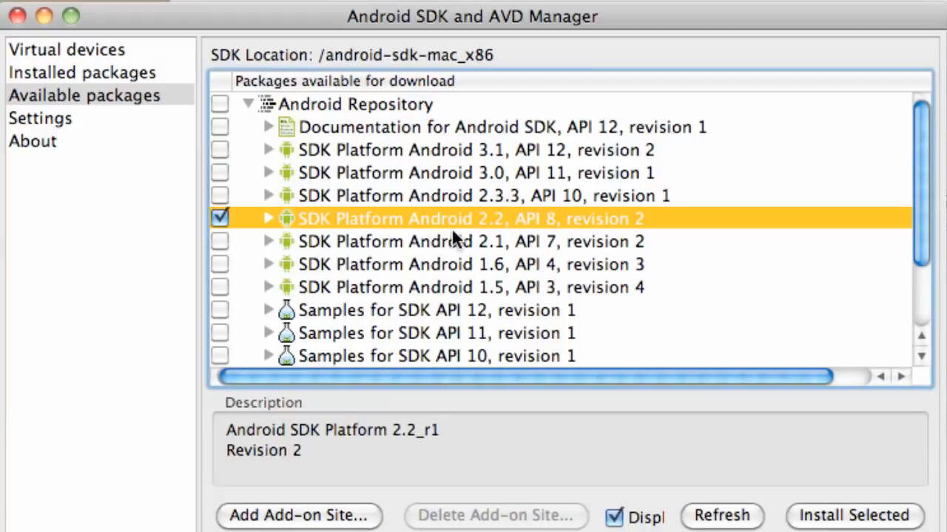
Mark Google APIs for API 8 under Third party Add-ons > Google Inc
{"action": "scroll", "coordinate": [420, 264], "scroll_direction": "down", "scroll_amount": 4}
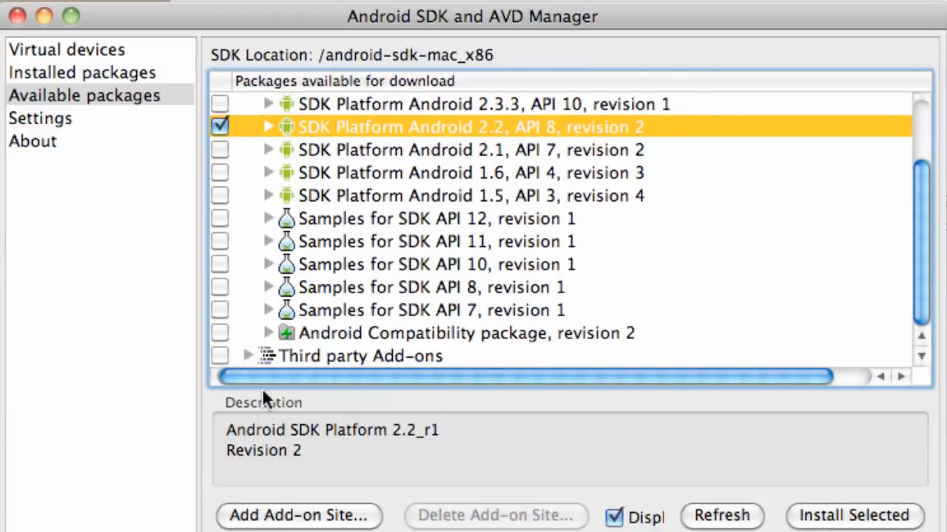
{"action": "left_click", "coordinate": [246, 356]}
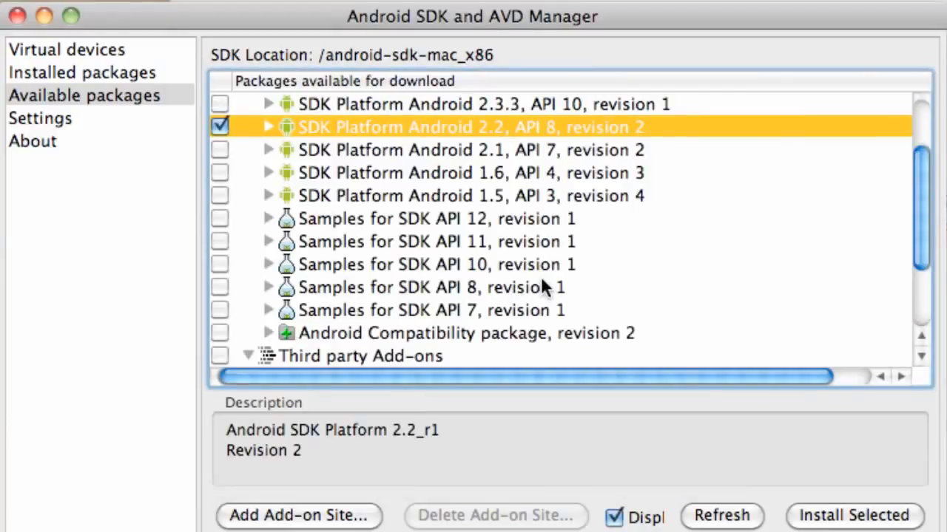
{"action": "scroll", "coordinate": [542, 280], "scroll_direction": "down", "scroll_amount": 5}
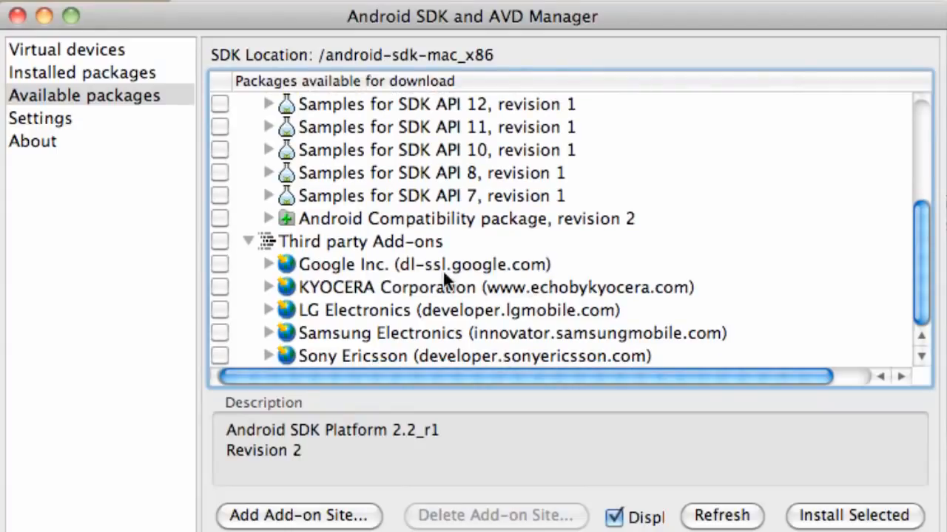
{"action": "left_click", "coordinate": [263, 263]}
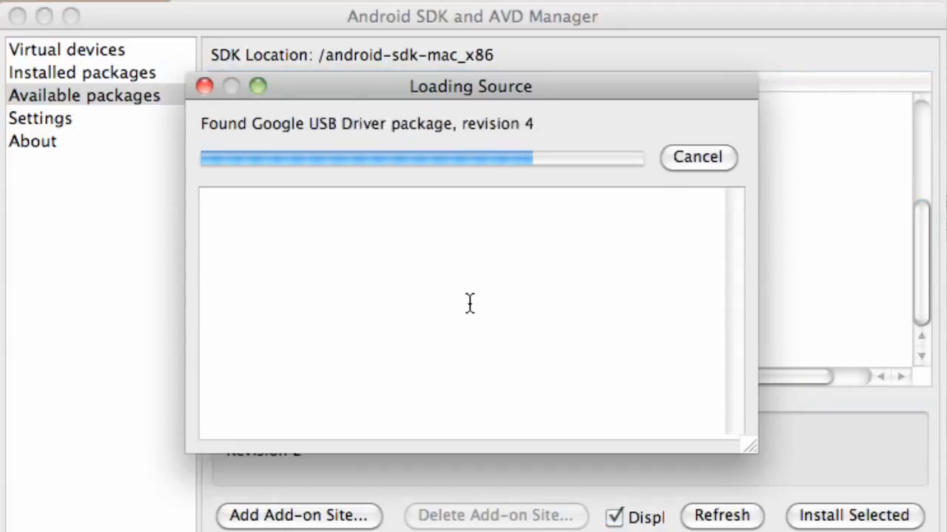
{"action": "scroll", "coordinate": [468, 297], "scroll_direction": "down", "scroll_amount": 4}
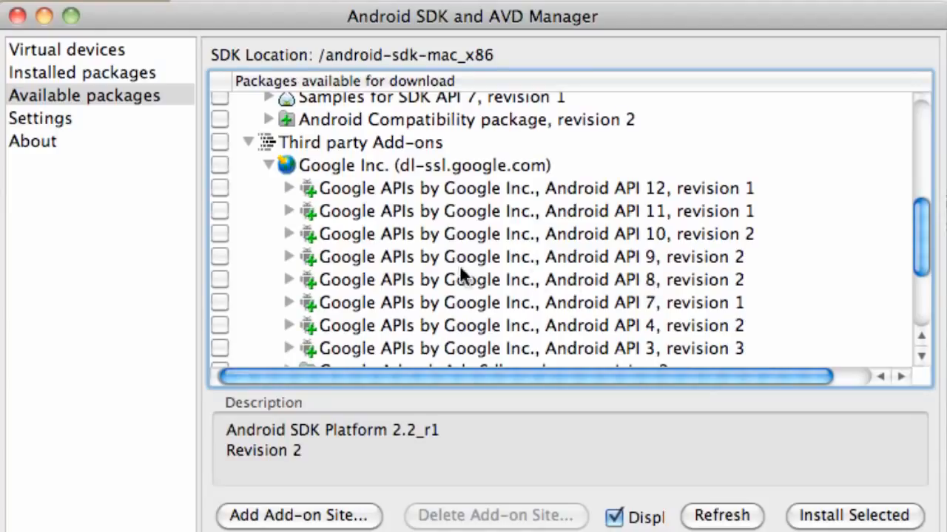
{"action": "left_click", "coordinate": [220, 279]}
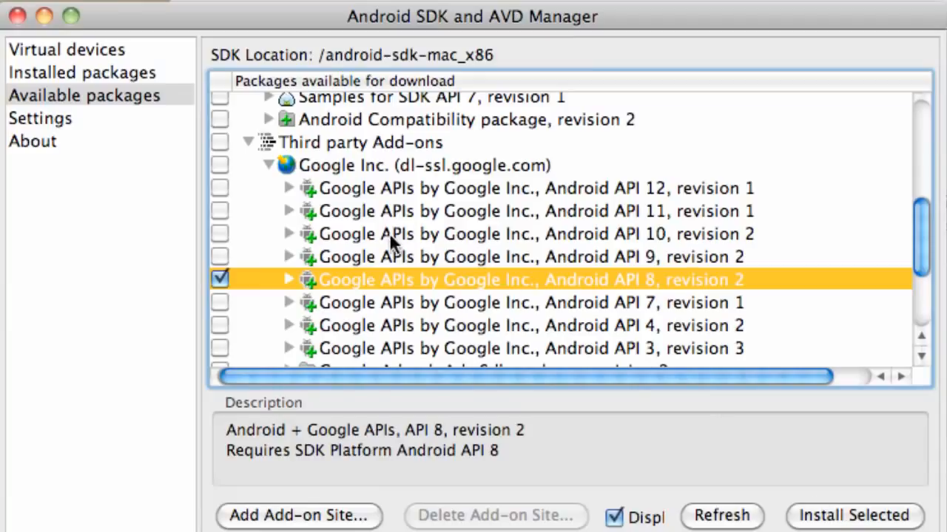
Install the selected packages, accepting all licences
{"action": "left_click", "coordinate": [858, 516]}
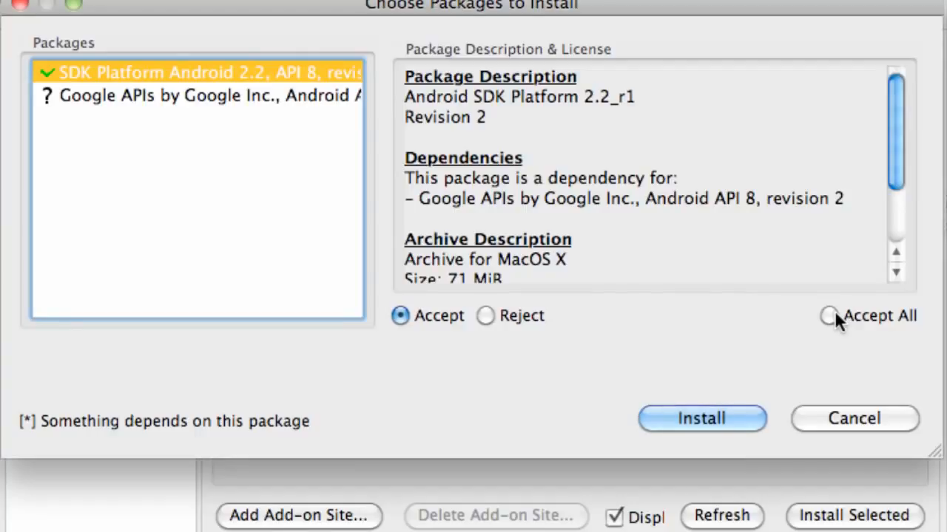
{"action": "left_click", "coordinate": [825, 314]}
{"action": "left_click", "coordinate": [707, 417]}
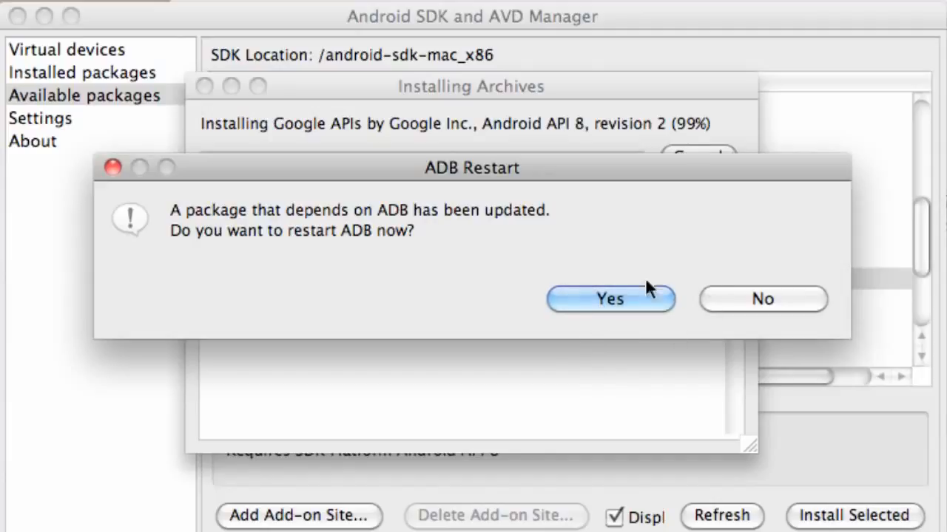
Agree to restart ADB and close the finished Installing Archives log
{"action": "left_click", "coordinate": [570, 300]}
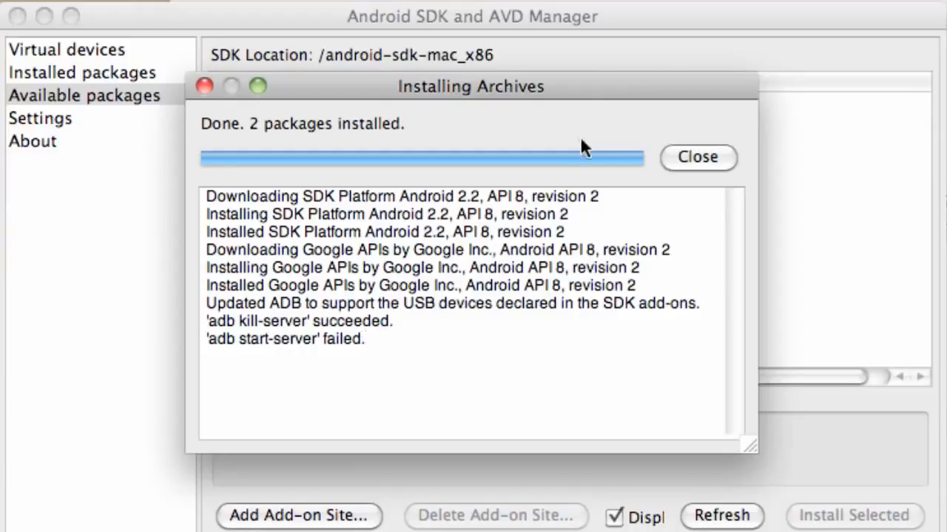
{"action": "left_click", "coordinate": [703, 164]}
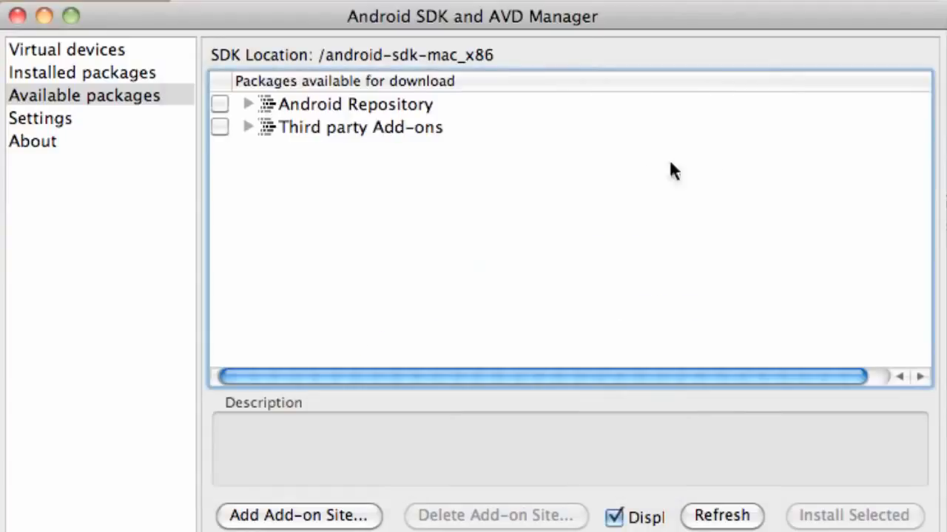
Check the installed packages, then start a new AVD from Virtual devices
{"action": "left_click", "coordinate": [95, 77]}
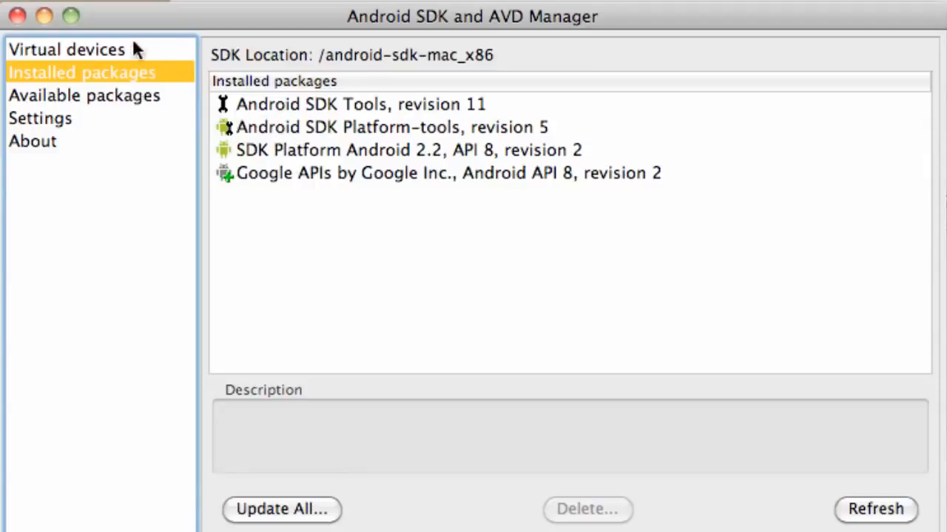
{"action": "left_click", "coordinate": [101, 50]}
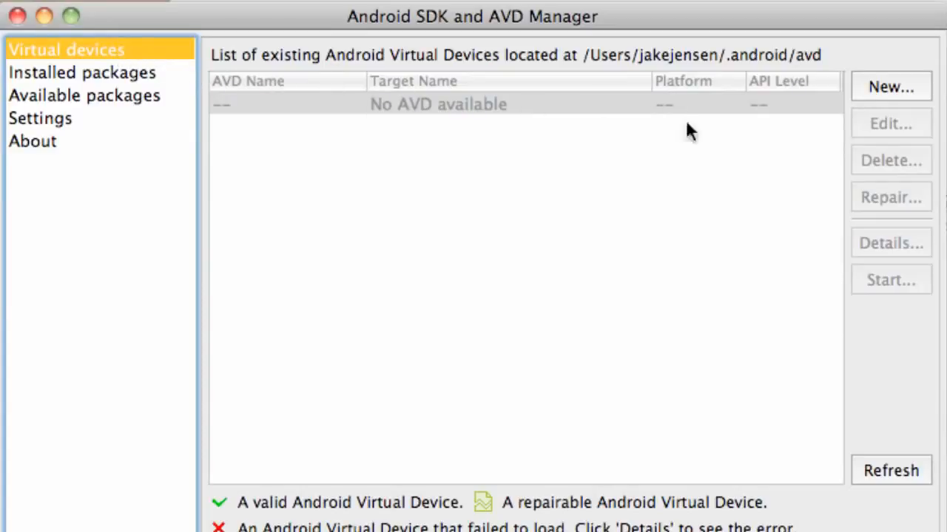
{"action": "left_click", "coordinate": [908, 87]}
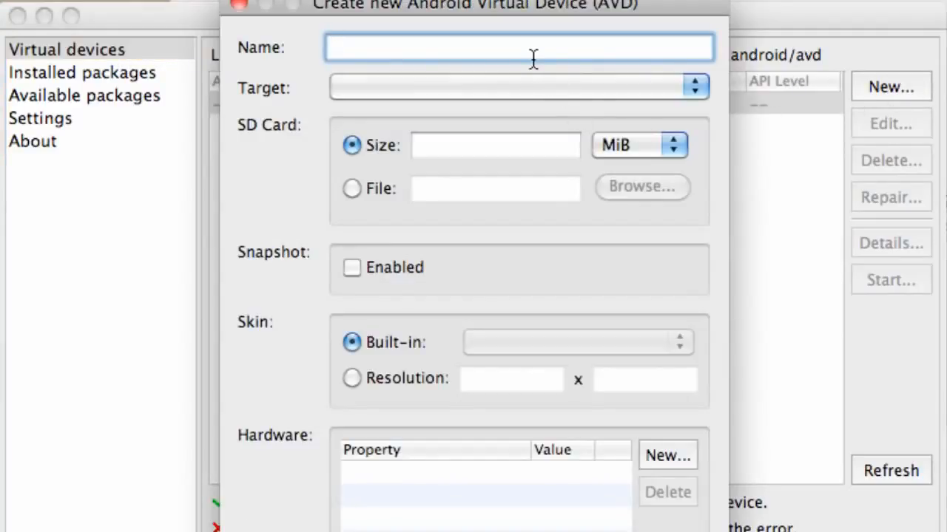
Name the AVD 'droidX', target Android 2.2 – API Level 8, with a 100 MiB SD card
{"action": "type", "text": "droidX"}
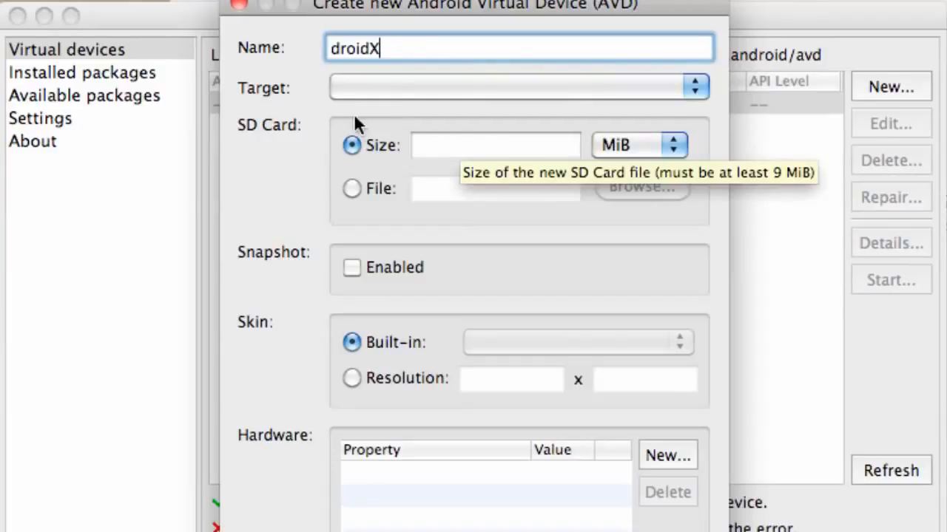
{"action": "left_click", "coordinate": [373, 90]}
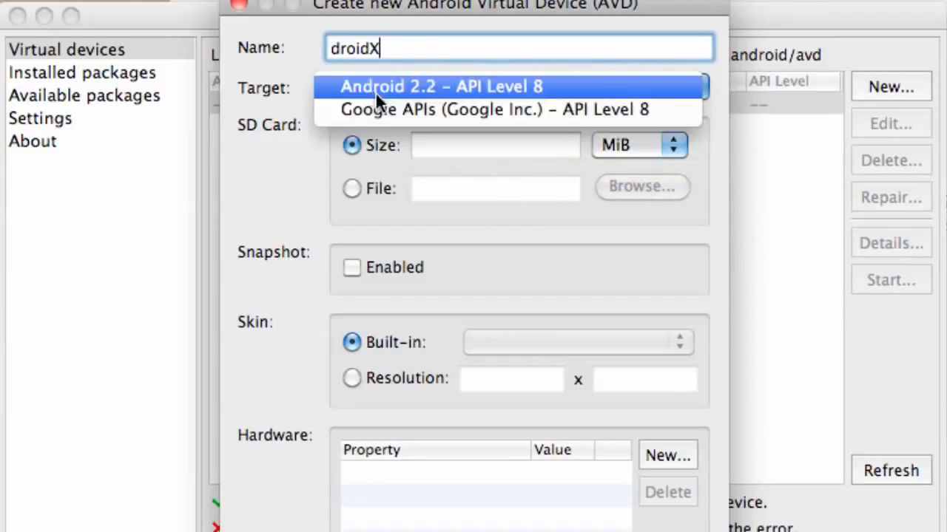
{"action": "left_click", "coordinate": [416, 86]}
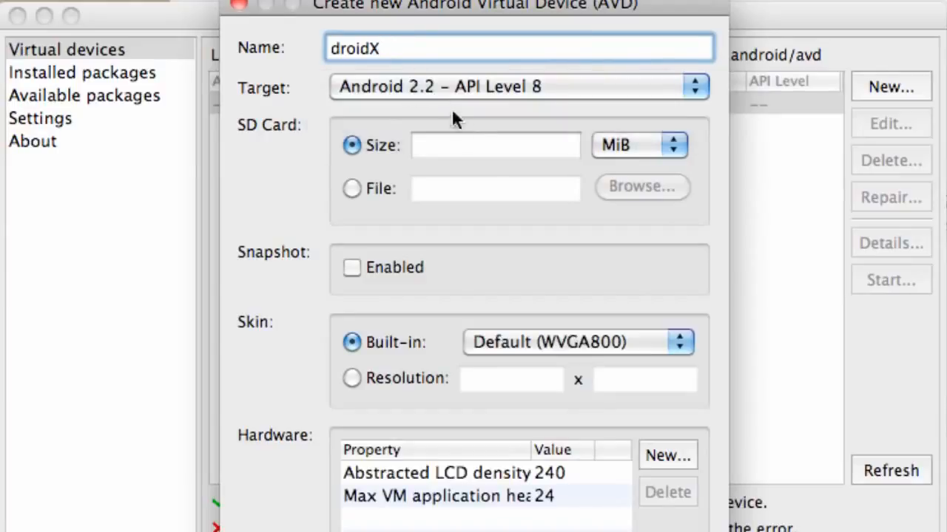
{"action": "left_click", "coordinate": [486, 146]}
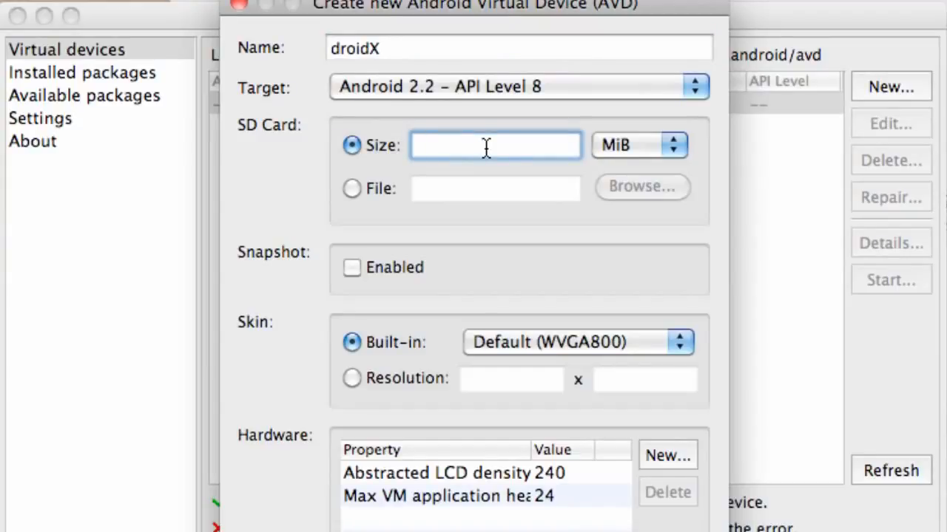
{"action": "type", "text": "100"}
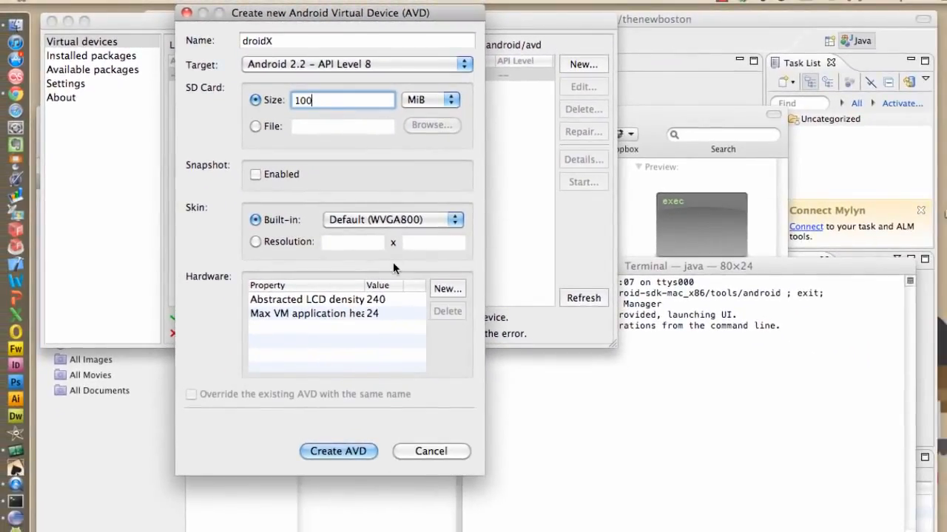
Create the droidX AVD and dismiss the creation result message
{"action": "left_click", "coordinate": [348, 454]}
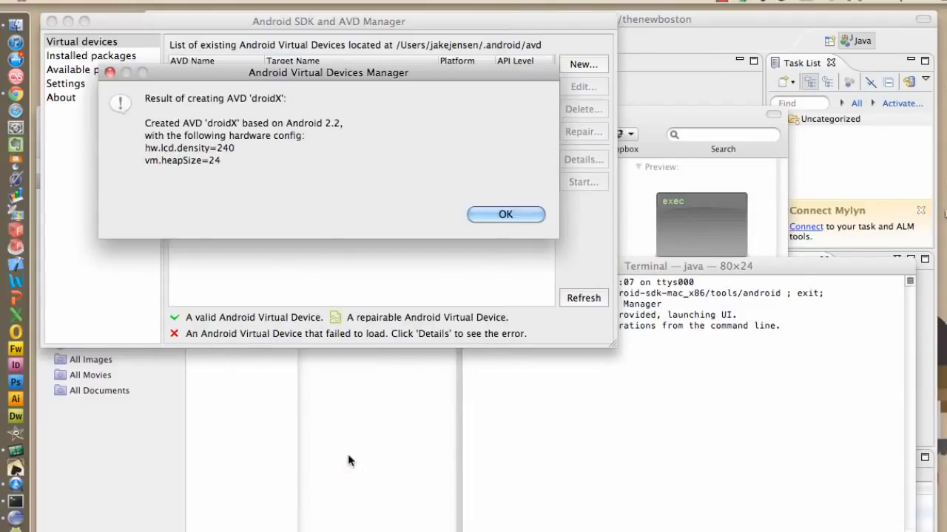
{"action": "left_click", "coordinate": [348, 517]}
{"action": "left_click", "coordinate": [341, 61]}
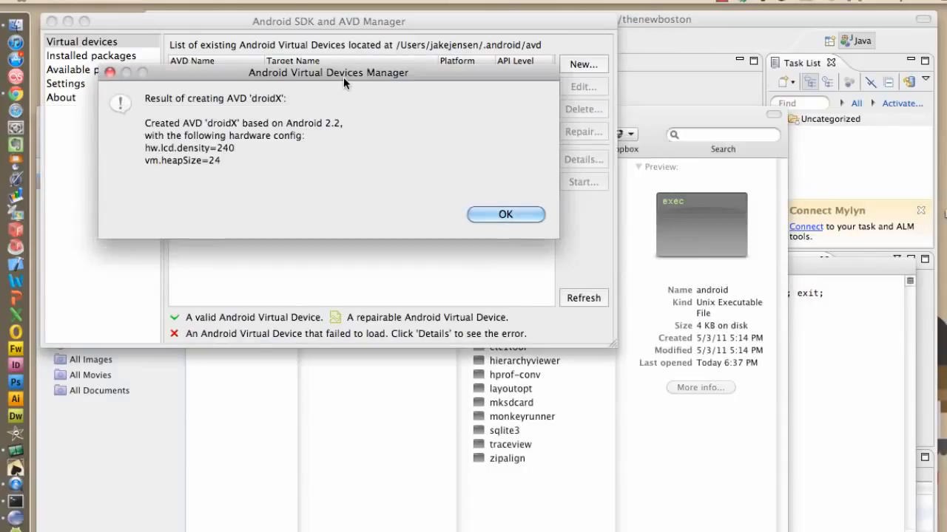
{"action": "left_click", "coordinate": [510, 214]}
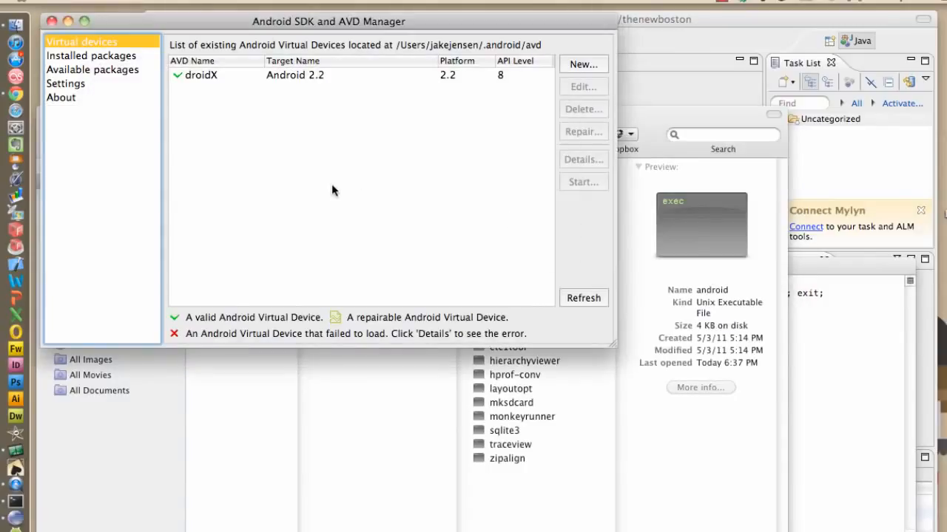